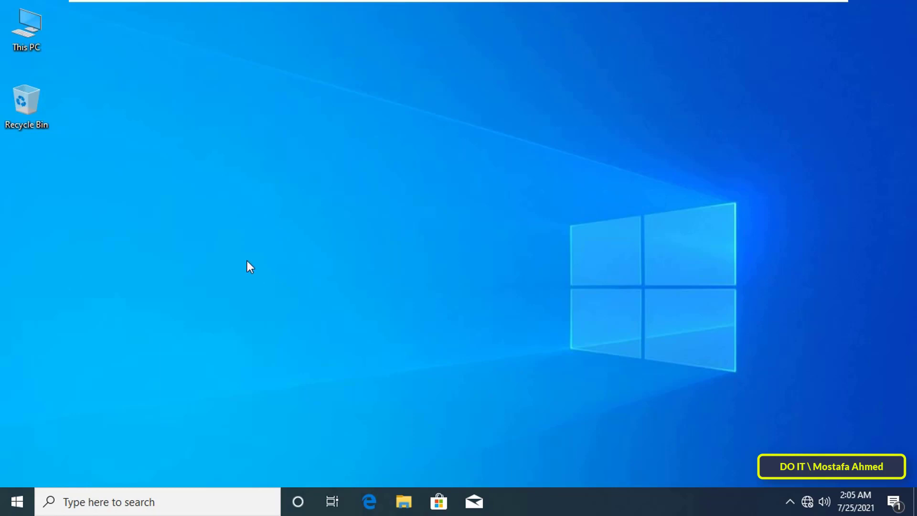
- Open New Volume (E:) from This PC and add a new folder named Source
{"action": "double_click", "coordinate": [34, 26]}
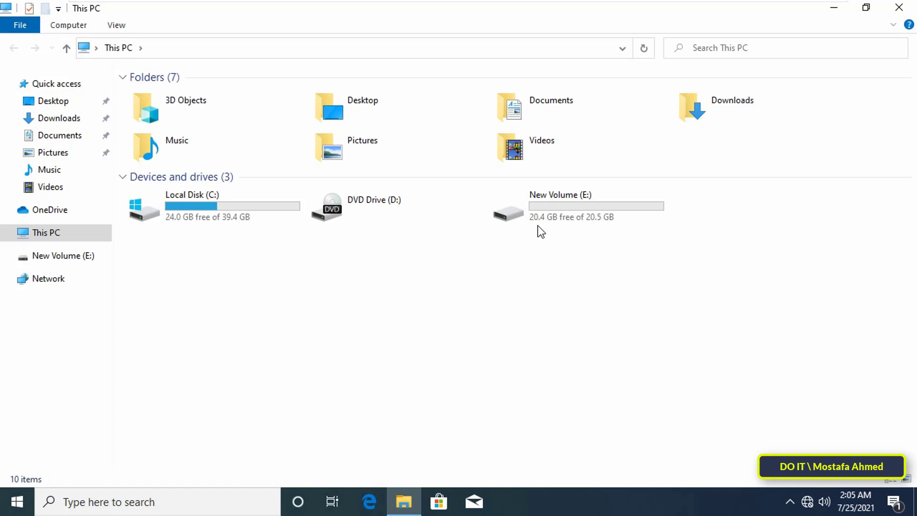
{"action": "double_click", "coordinate": [537, 214]}
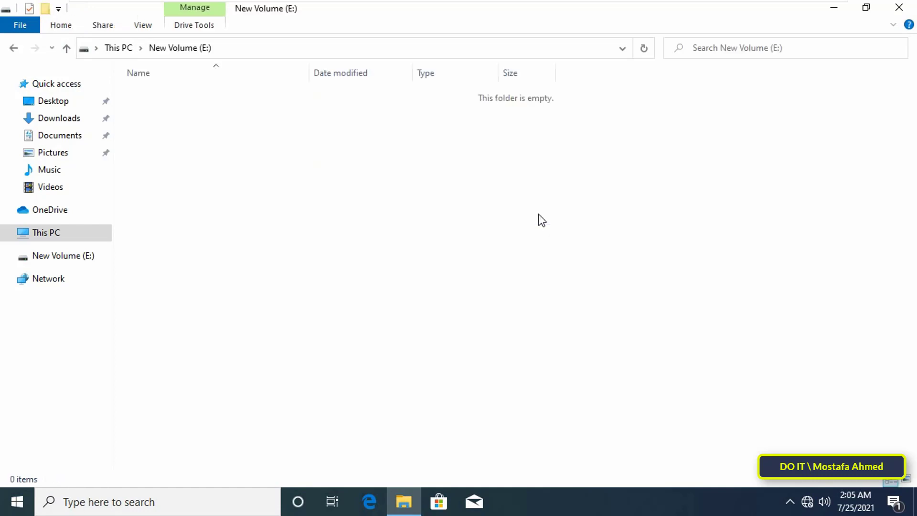
{"action": "right_click", "coordinate": [434, 185]}
{"action": "mouse_move", "coordinate": [488, 343]}
{"action": "left_click", "coordinate": [664, 342]}
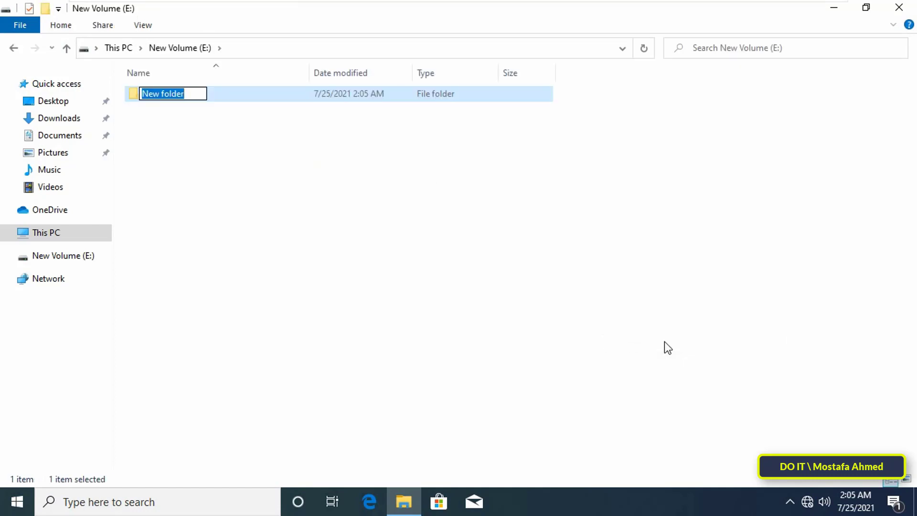
{"action": "type", "text": "Source"}
{"action": "key", "text": "Return"}
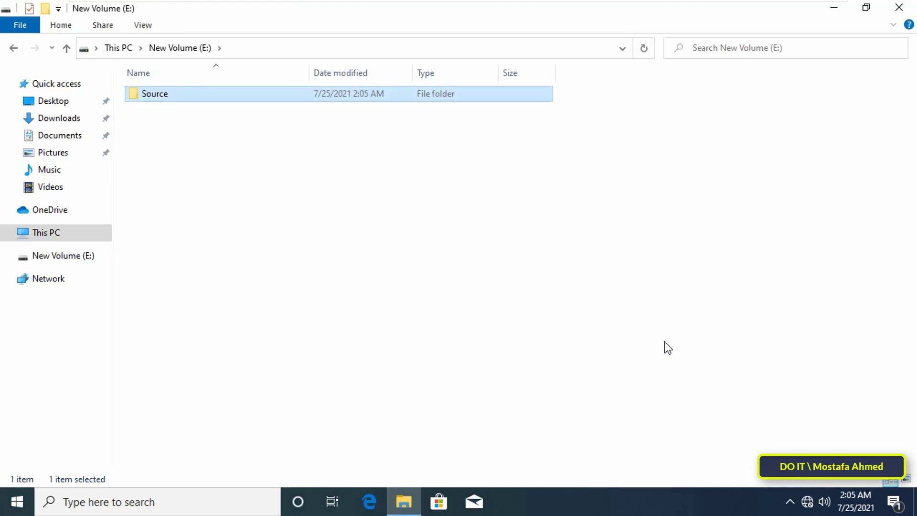
- Select the Source folder and bring up its context menu
{"action": "left_click", "coordinate": [486, 256]}
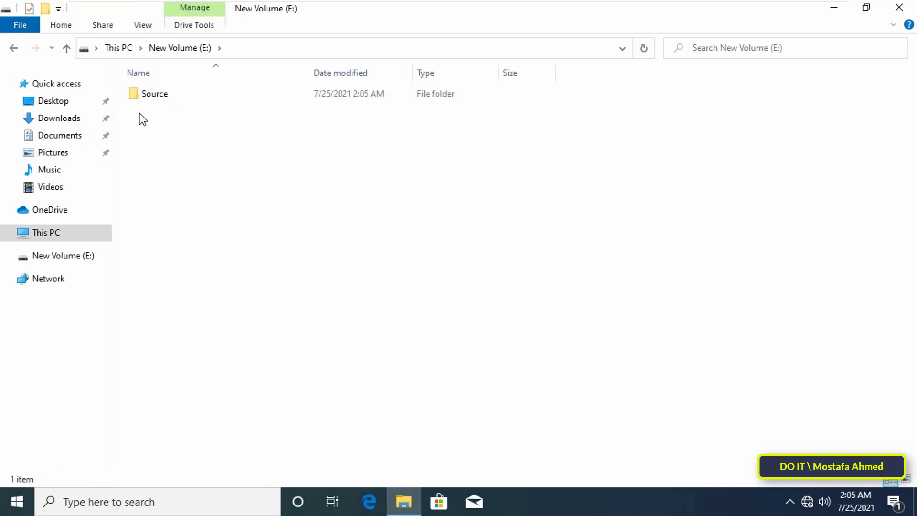
{"action": "left_click", "coordinate": [153, 94]}
{"action": "right_click", "coordinate": [153, 93]}
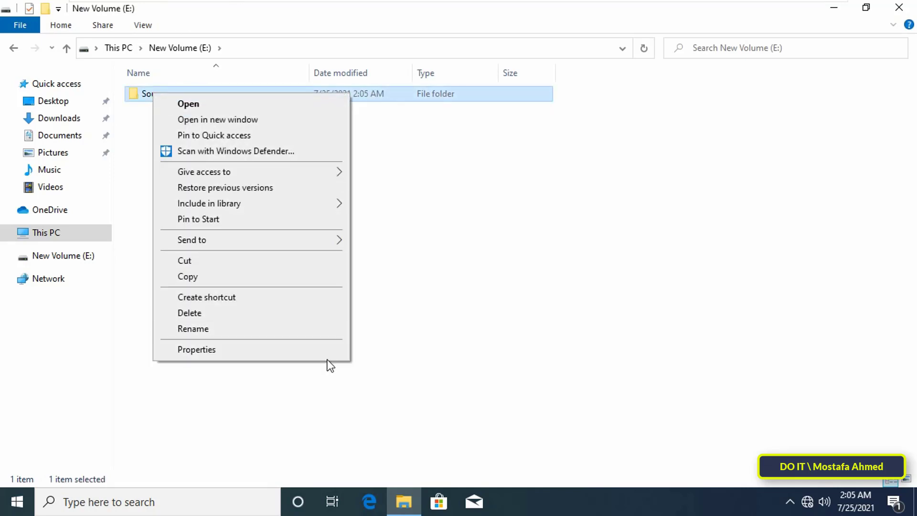
- Show the Sharing tab of the Source folder's Properties, currently Not Shared
{"action": "left_click", "coordinate": [300, 351]}
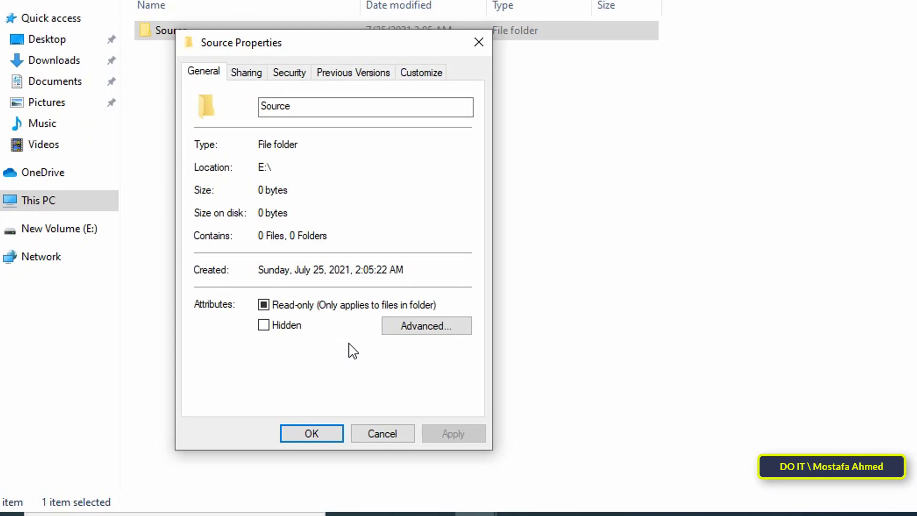
{"action": "left_click", "coordinate": [253, 78]}
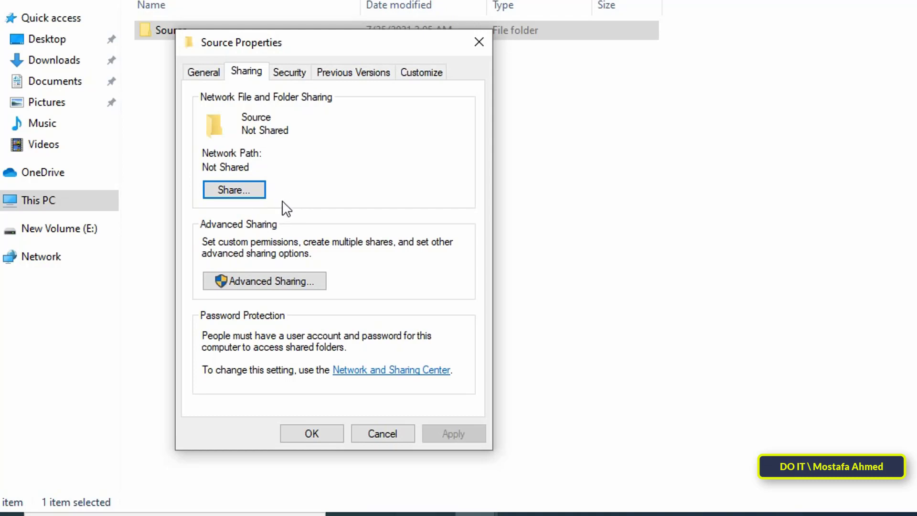
- In Advanced Sharing, enable sharing for Source and change the share name to Program$
{"action": "left_click", "coordinate": [313, 286]}
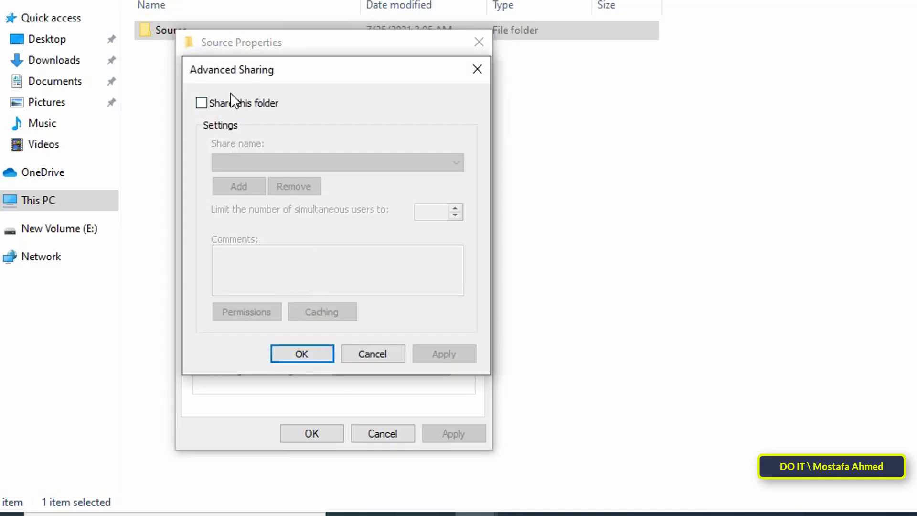
{"action": "left_click", "coordinate": [203, 105]}
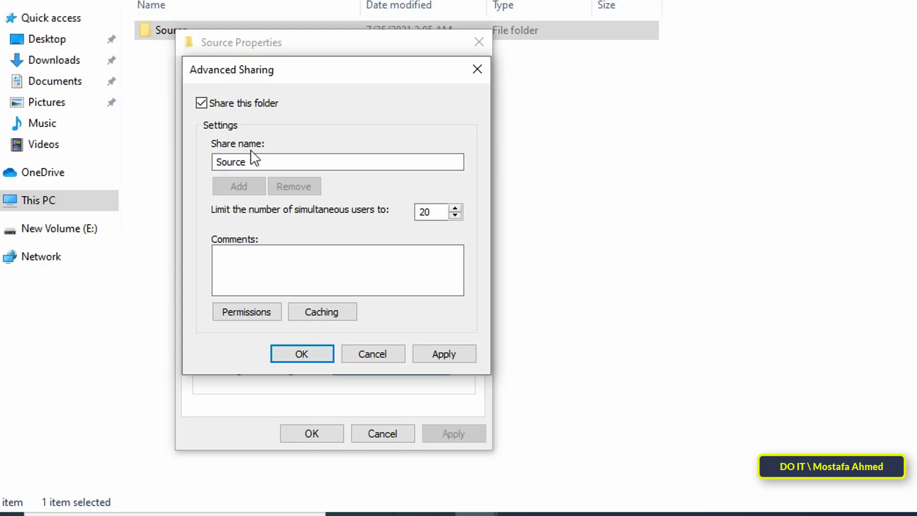
{"action": "left_click", "coordinate": [254, 162]}
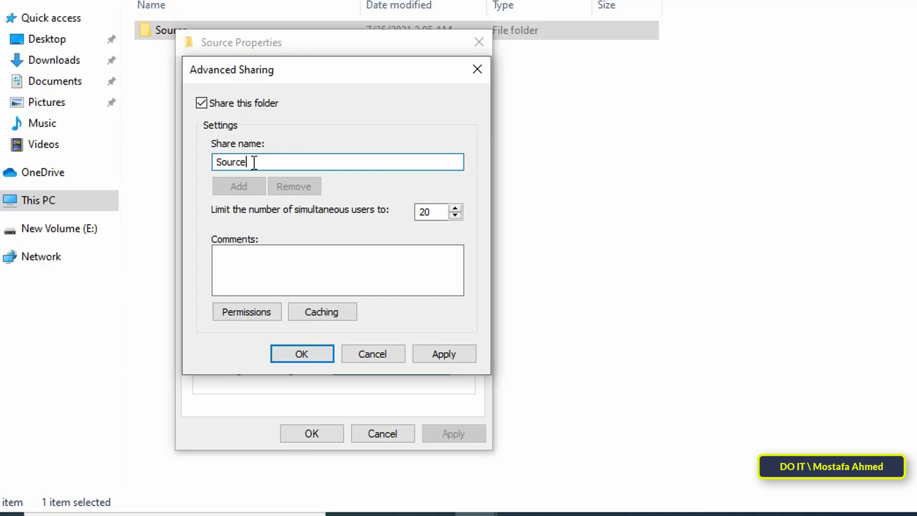
{"action": "left_click_drag", "start_coordinate": [254, 163], "coordinate": [207, 162]}
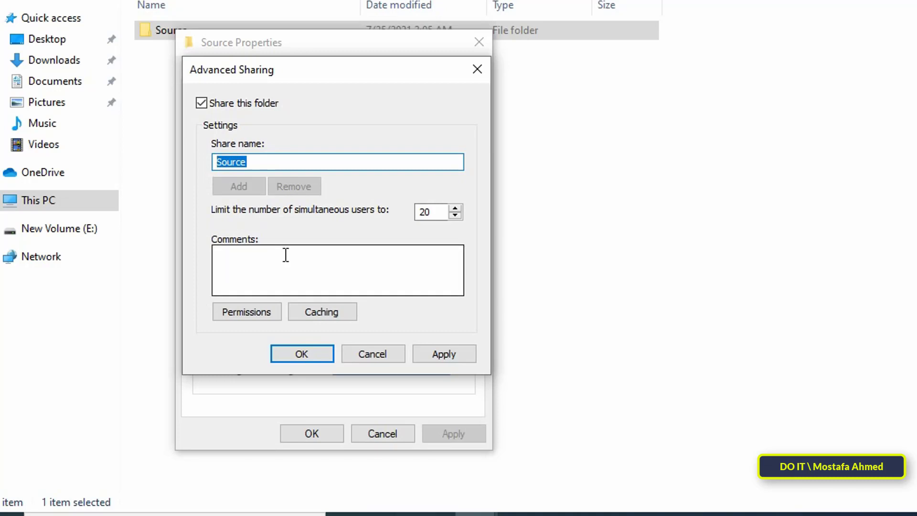
{"action": "key", "text": "BackSpace"}
{"action": "type", "text": "Pr"}
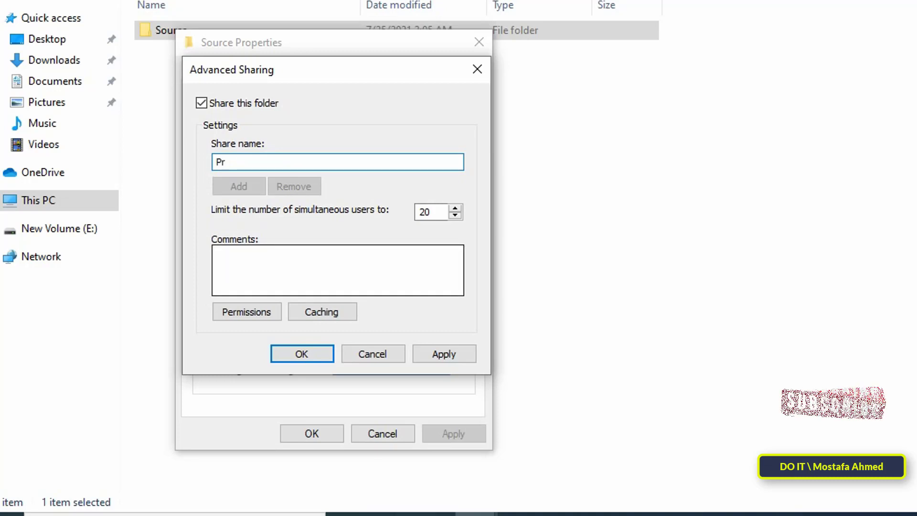
{"action": "type", "text": "ogram"}
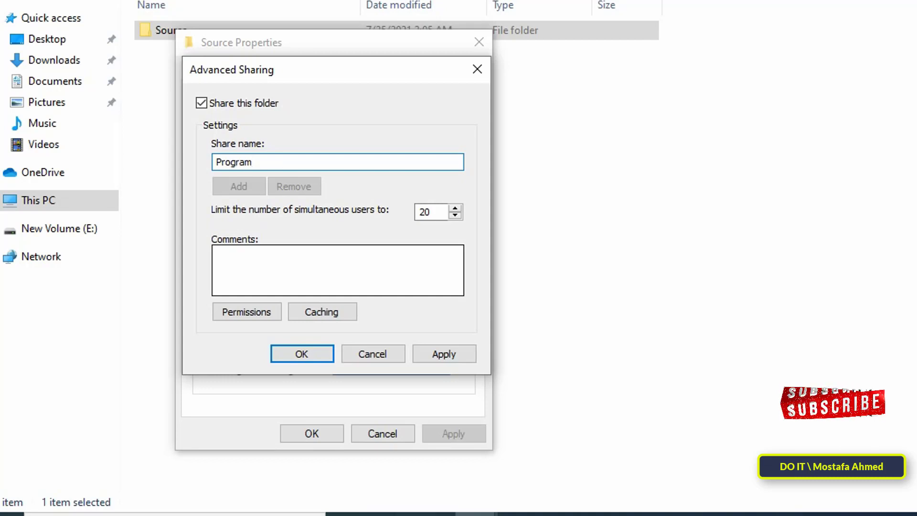
{"action": "type", "text": "$"}
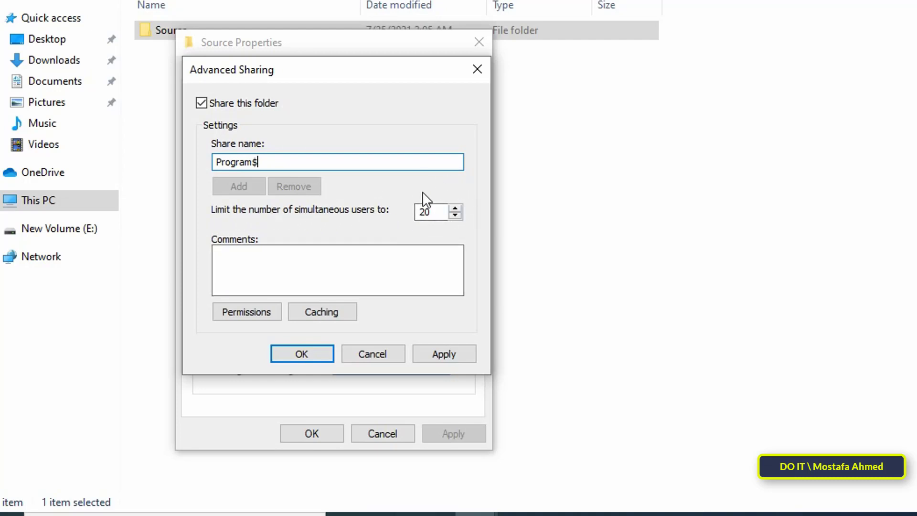
- Lower the simultaneous user limit from 20 to 2
{"action": "double_click", "coordinate": [444, 213]}
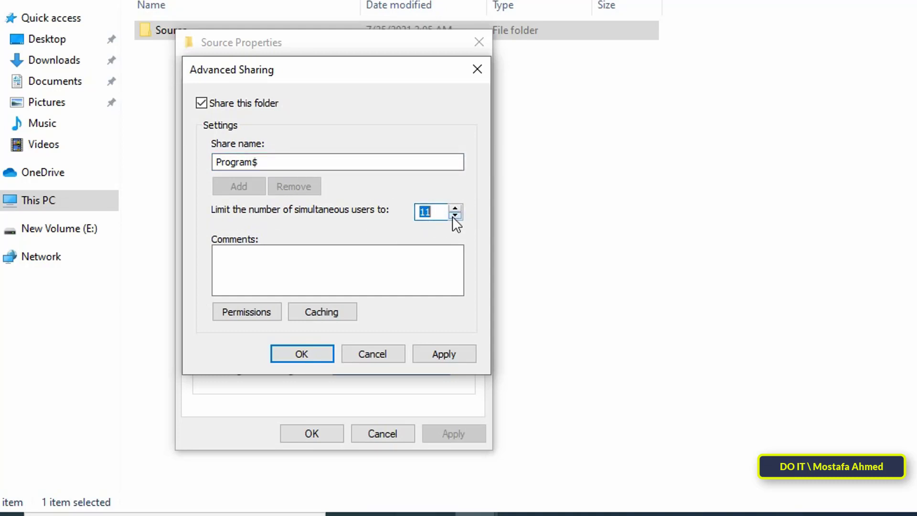
{"action": "left_click", "coordinate": [455, 215]}
{"action": "left_click", "coordinate": [455, 215]}
{"action": "left_click", "coordinate": [455, 215]}
{"action": "left_click", "coordinate": [455, 214]}
{"action": "key", "text": "Right"}
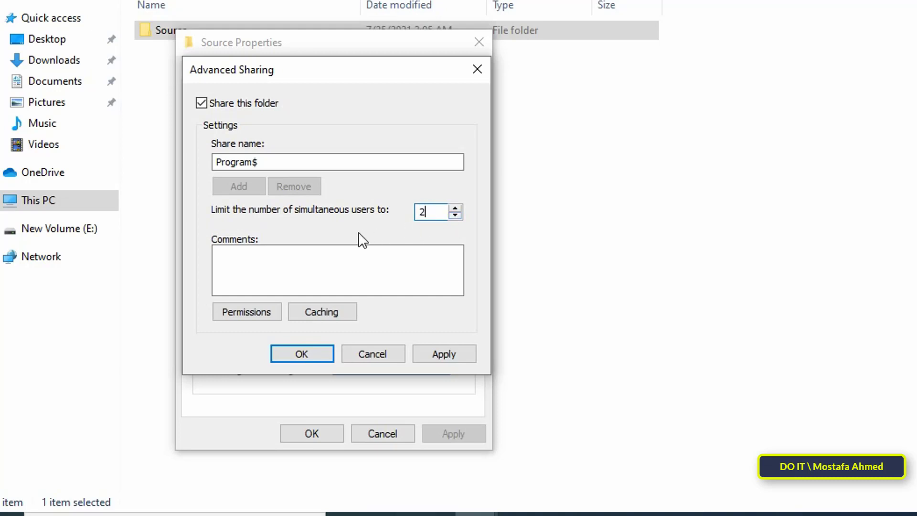
- Grant Everyone Full Control in the Program$ share permissions
{"action": "left_click", "coordinate": [239, 314]}
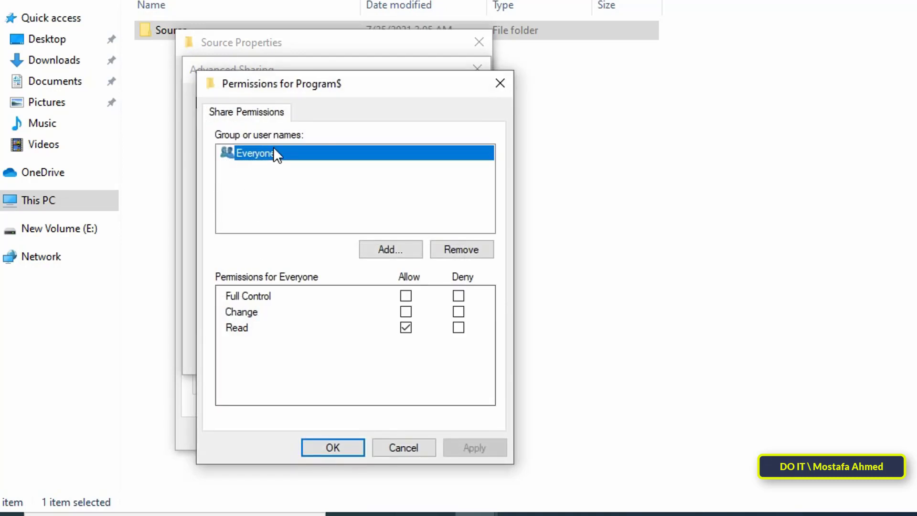
{"action": "left_click", "coordinate": [406, 299]}
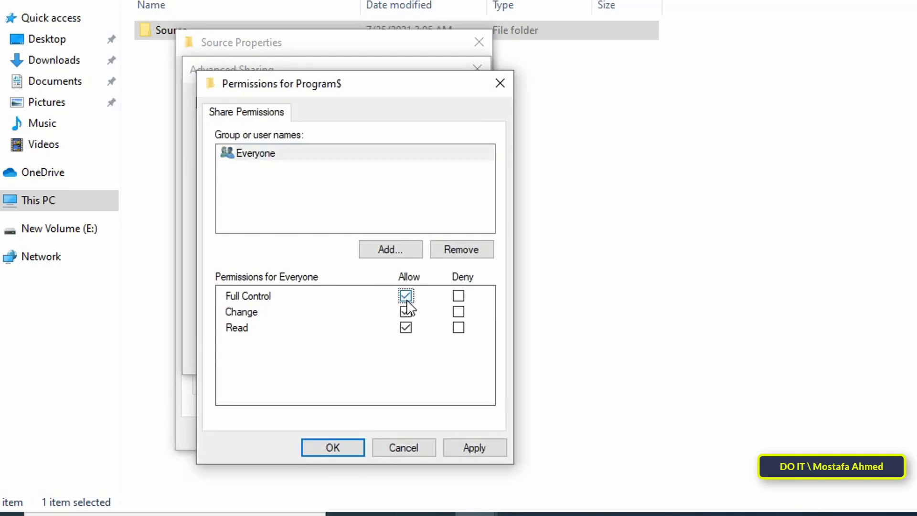
{"action": "left_click", "coordinate": [478, 445]}
{"action": "left_click", "coordinate": [346, 451]}
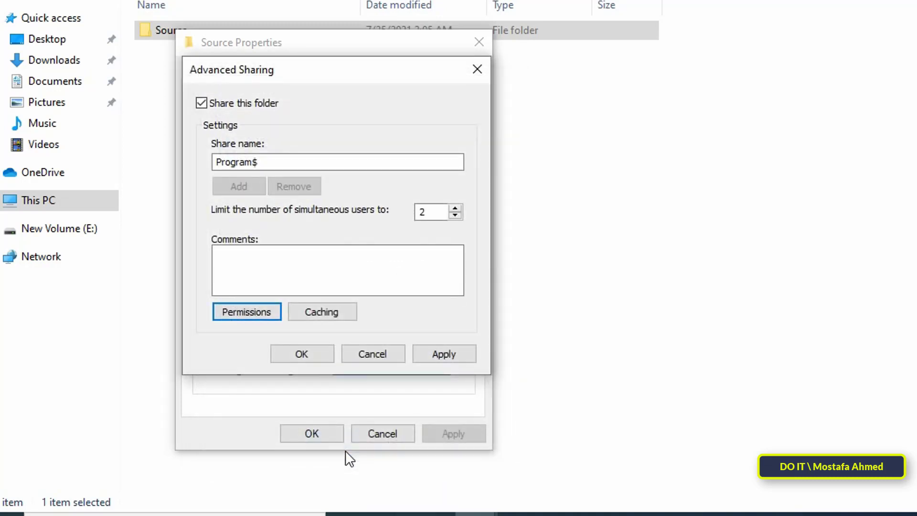
- Apply the Advanced Sharing settings and close the Source Properties dialog
{"action": "left_click", "coordinate": [443, 355]}
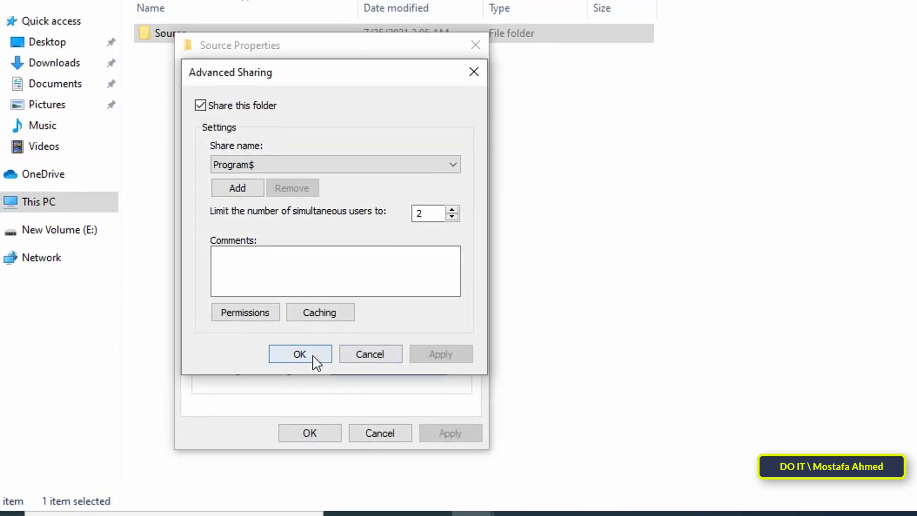
{"action": "left_click", "coordinate": [301, 354]}
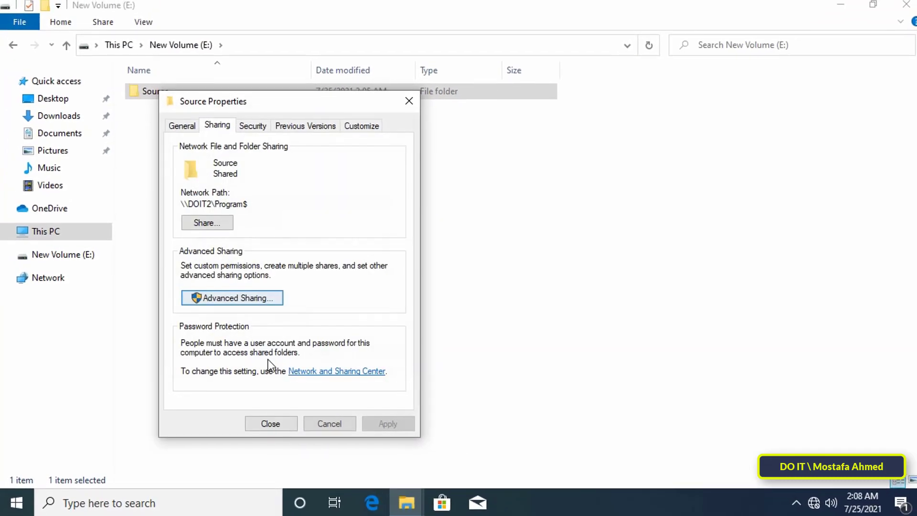
{"action": "left_click", "coordinate": [272, 424]}
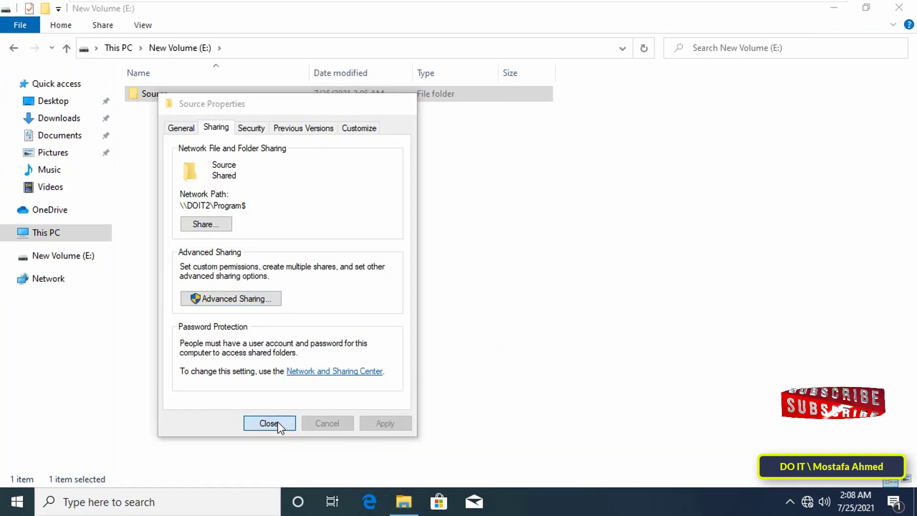
{"action": "left_click", "coordinate": [287, 408]}
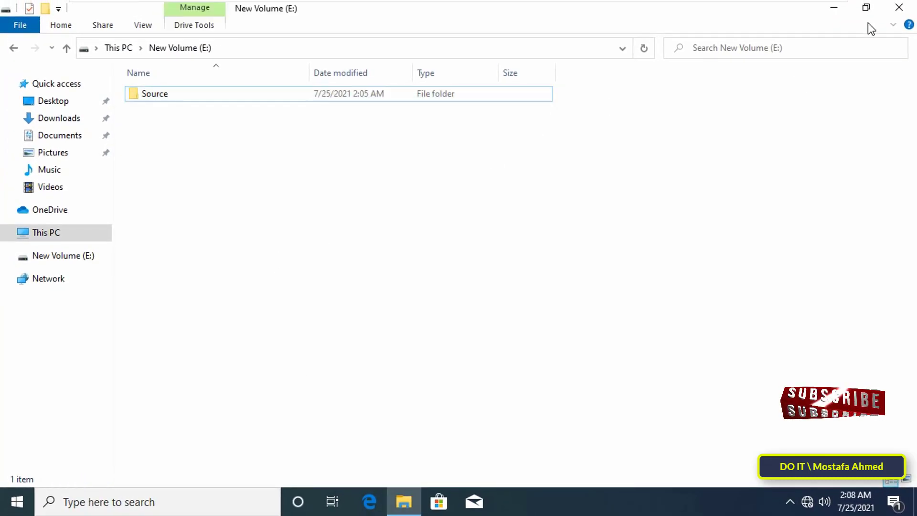
- Close File Explorer and leave the virtual machine for the host PC
{"action": "left_click", "coordinate": [897, 8]}
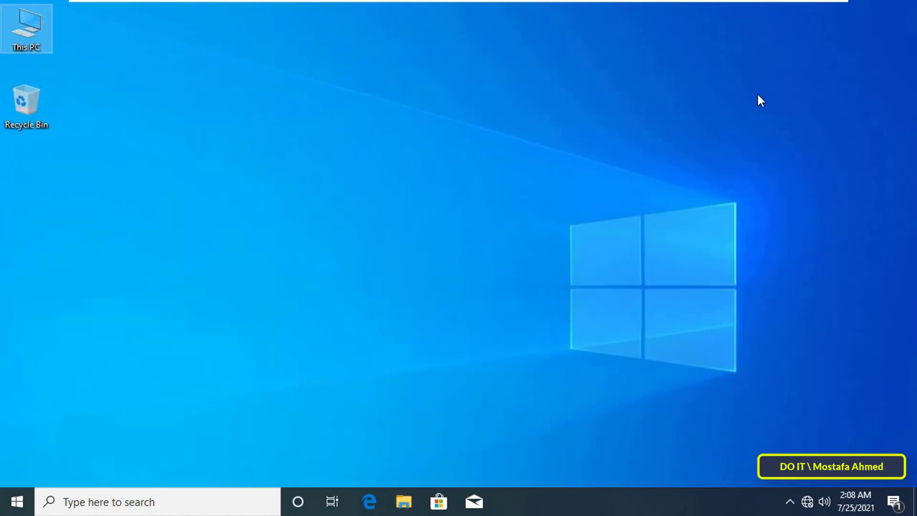
{"action": "mouse_move", "coordinate": [750, 1]}
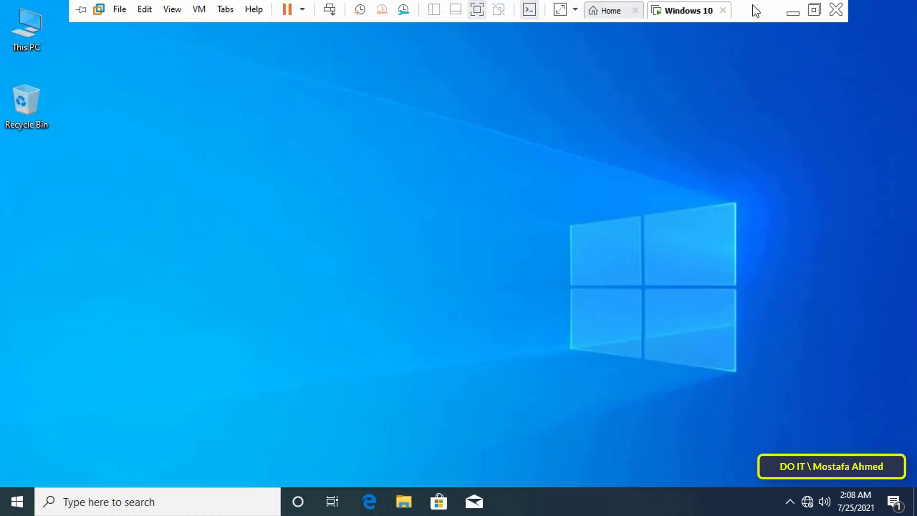
{"action": "left_click", "coordinate": [791, 10]}
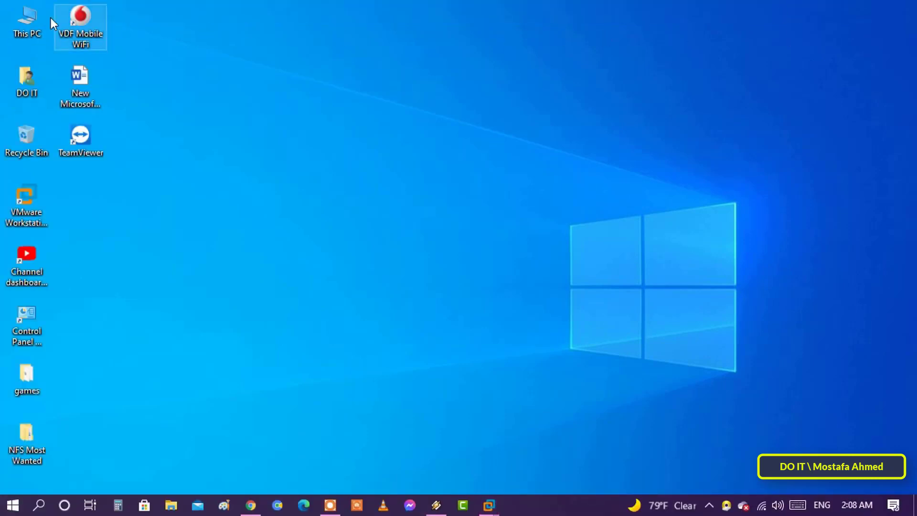
- From This PC on the host, browse to \\192.168.1.201, which shows no shared folders
{"action": "double_click", "coordinate": [29, 24]}
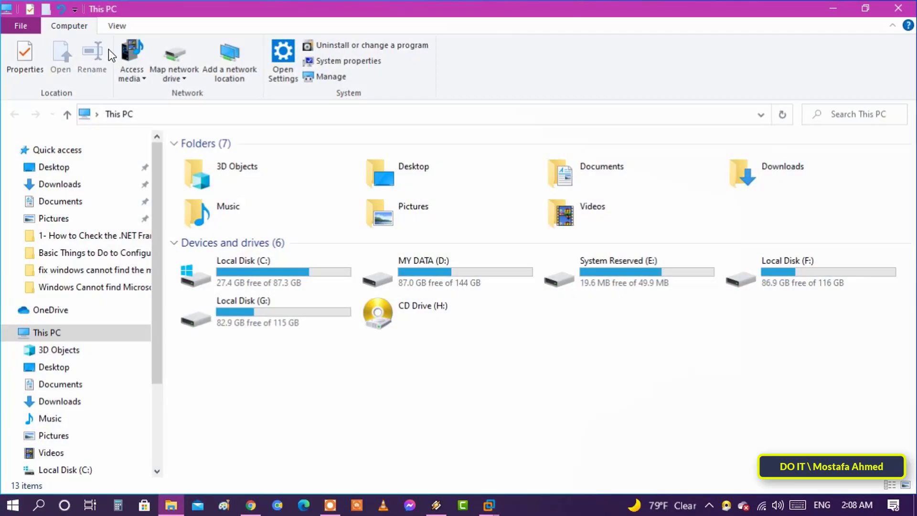
{"action": "left_click", "coordinate": [268, 117]}
{"action": "type", "text": "\\"}
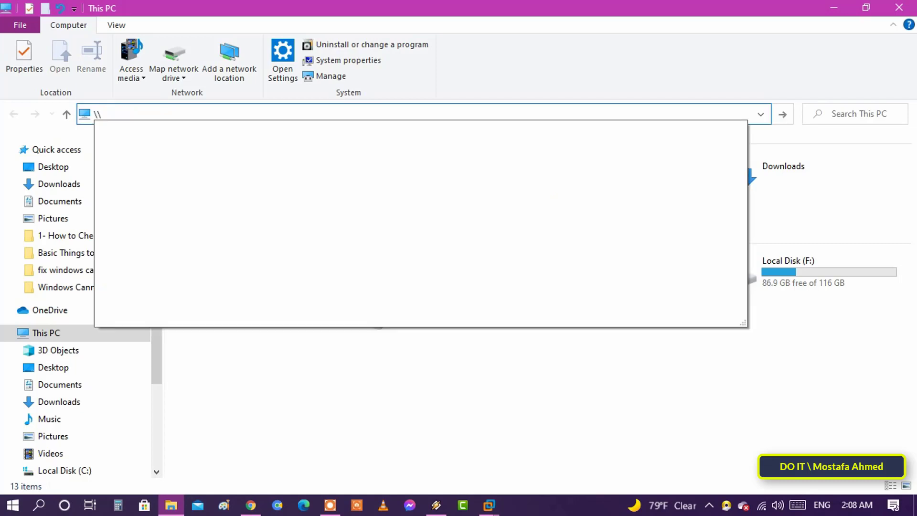
{"action": "type", "text": "192.168."}
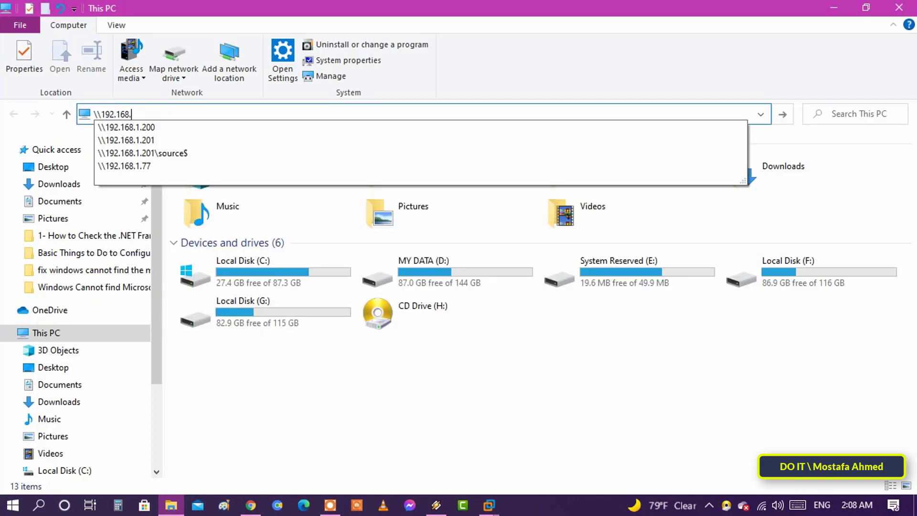
{"action": "type", "text": "1.201"}
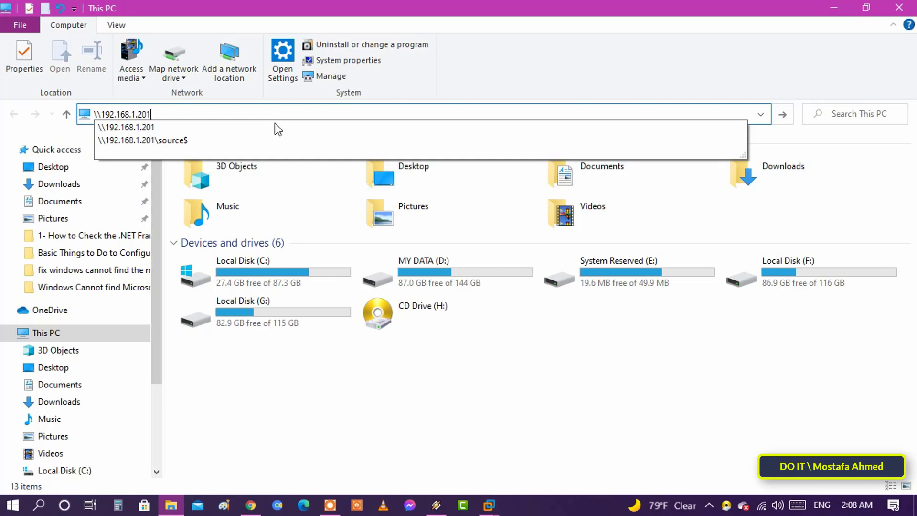
{"action": "key", "text": "Return"}
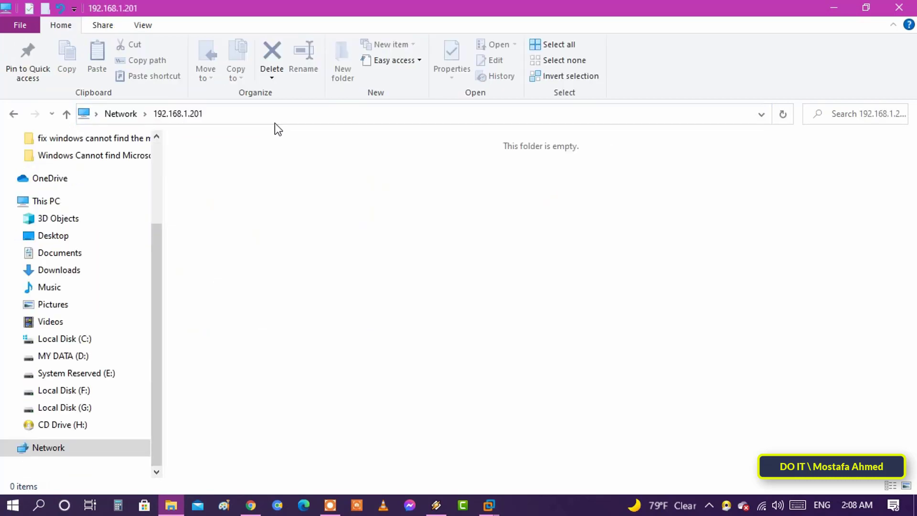
{"action": "left_click_drag", "start_coordinate": [512, 160], "coordinate": [491, 139]}
{"action": "left_click_drag", "start_coordinate": [603, 169], "coordinate": [472, 136]}
{"action": "left_click", "coordinate": [294, 113]}
{"action": "left_click", "coordinate": [295, 111]}
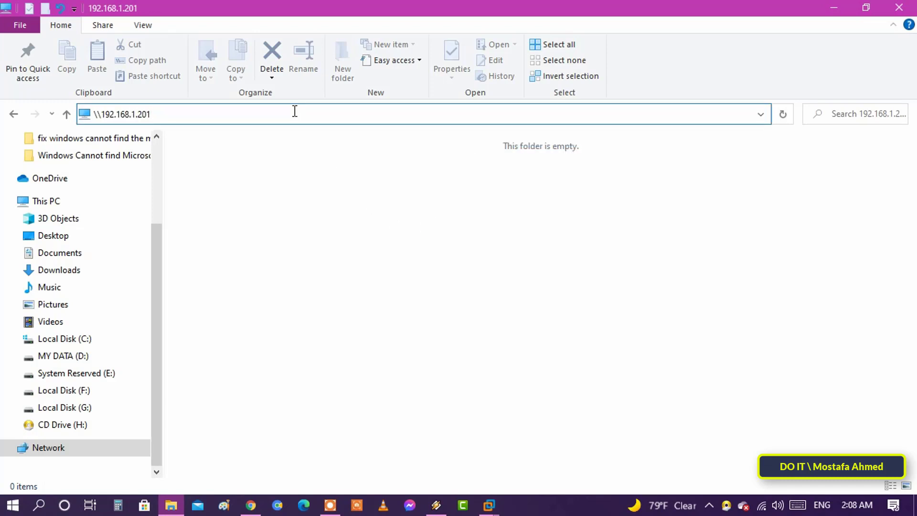
- Open \\192.168.1.201\program$, create a folder named 1 there, and switch back to the VM
{"action": "type", "text": "\\program$"}
{"action": "key", "text": "Return"}
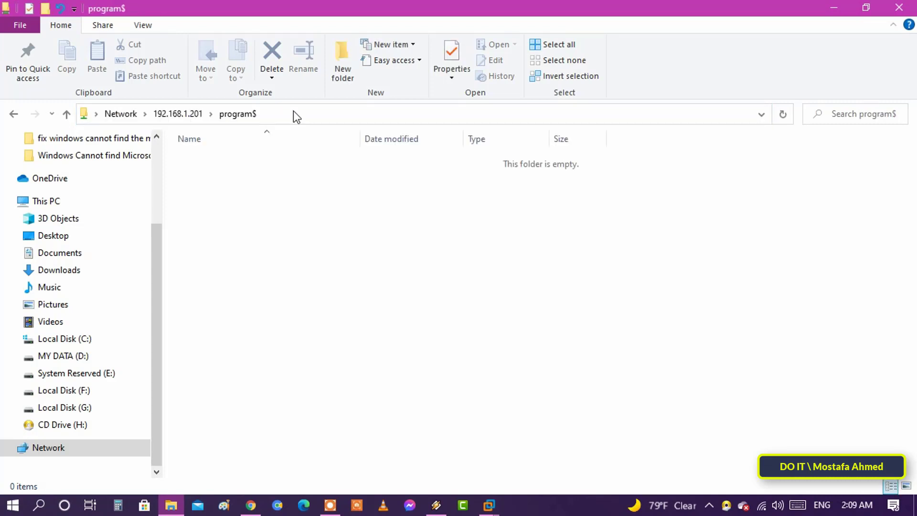
{"action": "right_click", "coordinate": [385, 215]}
{"action": "mouse_move", "coordinate": [463, 368]}
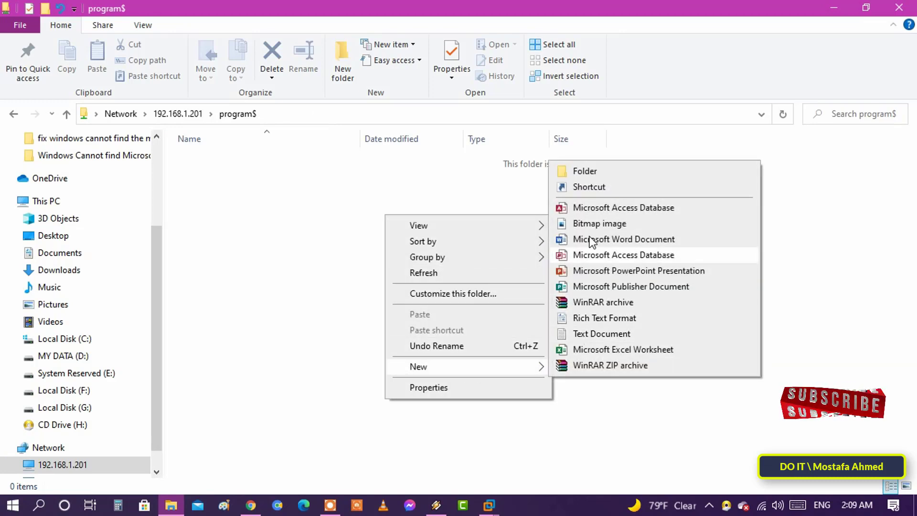
{"action": "left_click", "coordinate": [591, 173]}
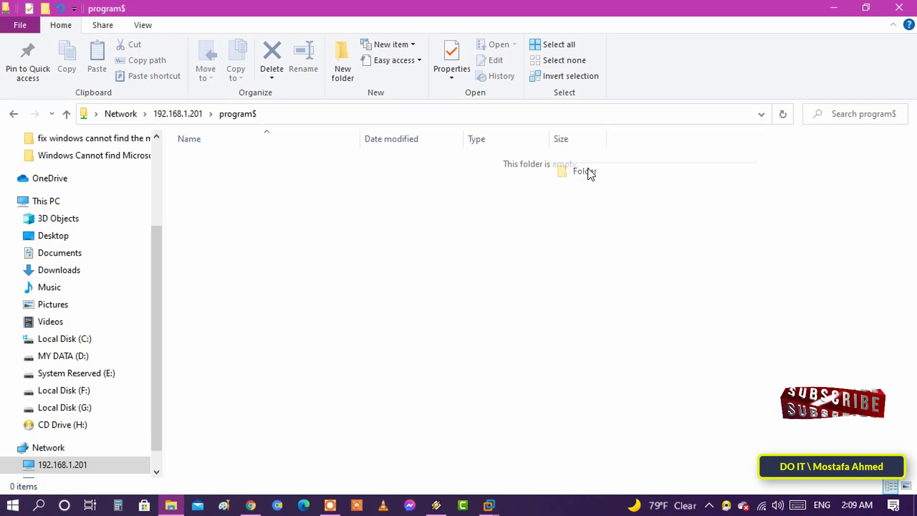
{"action": "type", "text": "1"}
{"action": "left_click", "coordinate": [568, 203]}
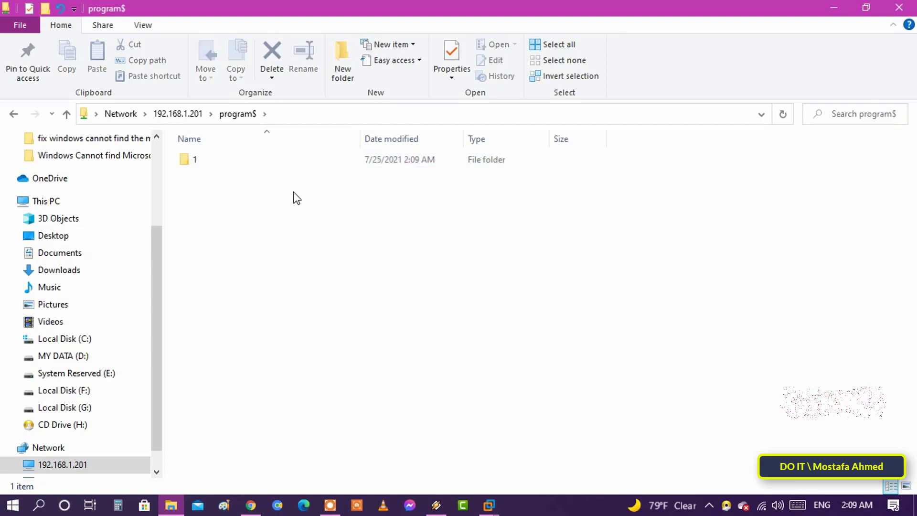
{"action": "left_click", "coordinate": [490, 506]}
{"action": "left_click", "coordinate": [540, 448]}
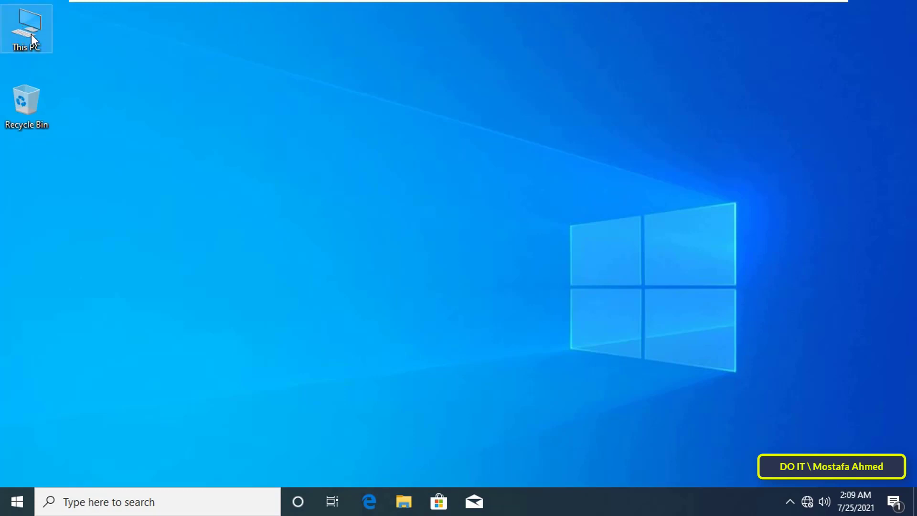
- Open New Volume (E:)\Source and confirm the remotely created folder 1 is there
{"action": "double_click", "coordinate": [527, 214]}
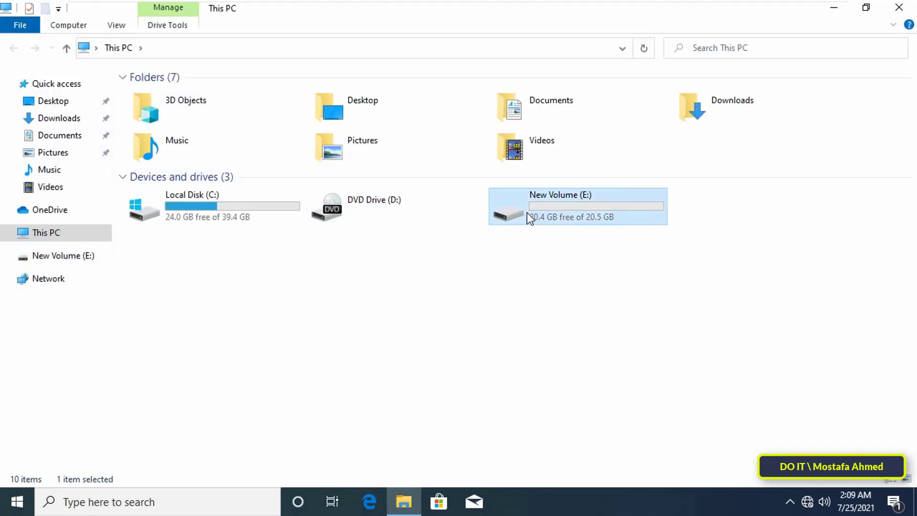
{"action": "double_click", "coordinate": [213, 95]}
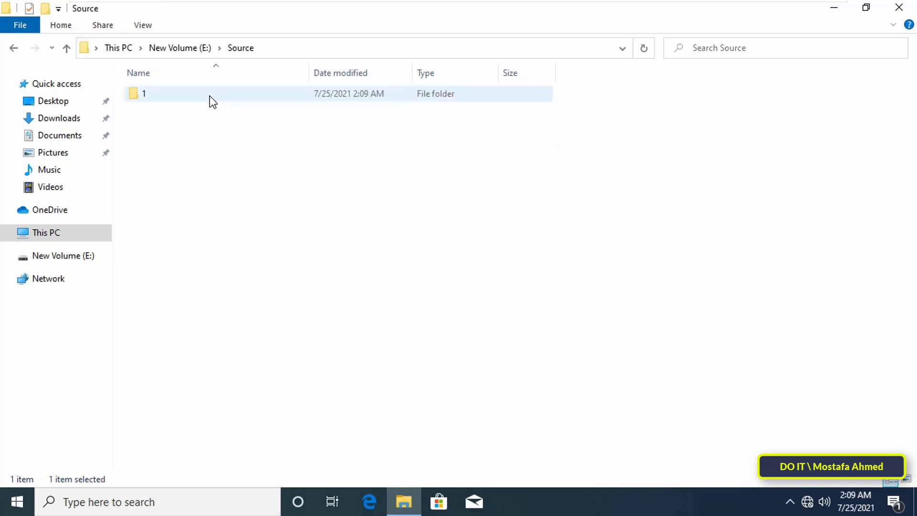
{"action": "left_click", "coordinate": [209, 96]}
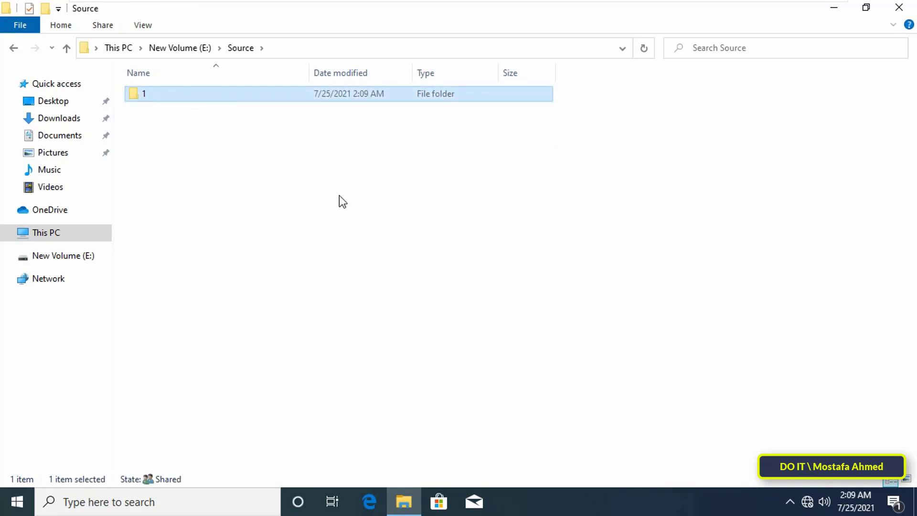
{"action": "left_click", "coordinate": [454, 260]}
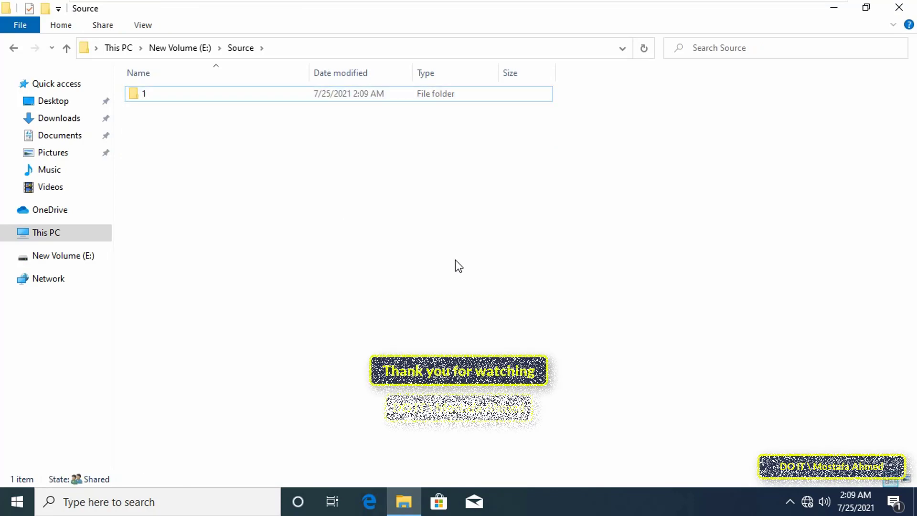
{"action": "left_click", "coordinate": [421, 50]}
{"action": "left_click", "coordinate": [451, 190]}
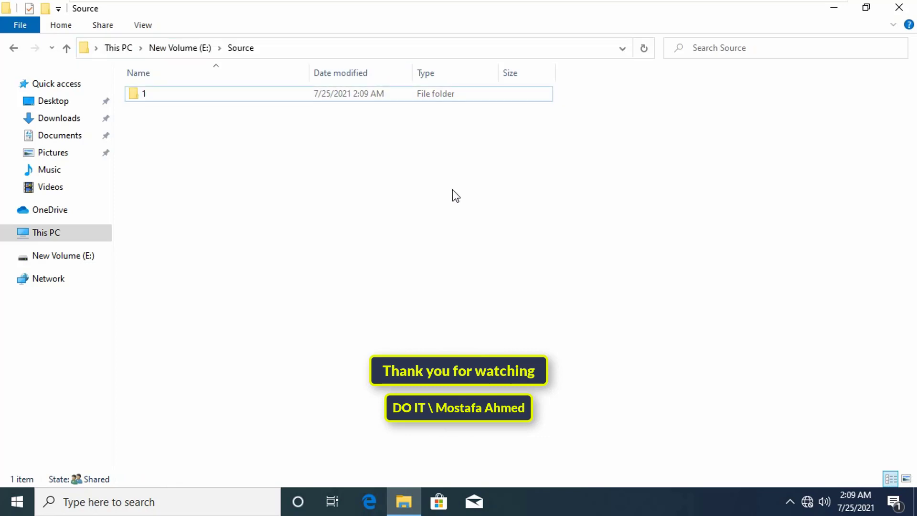